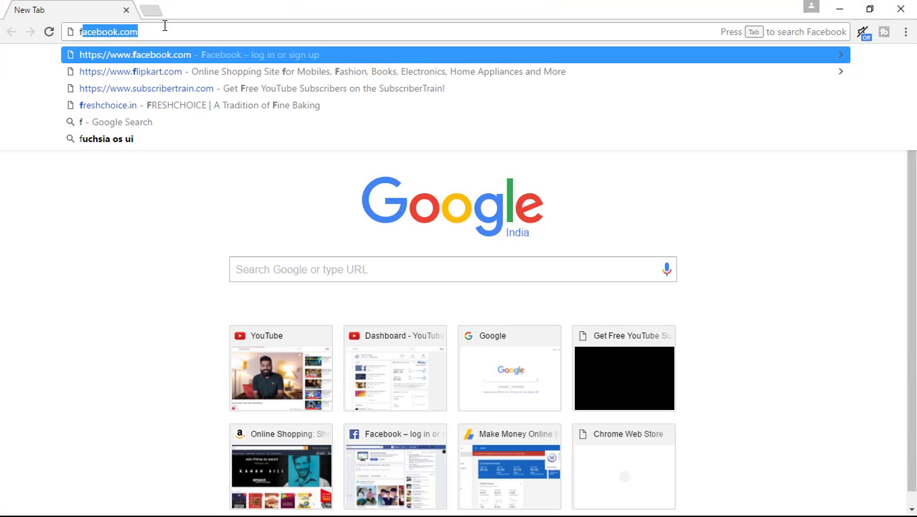
- Load facebook.com and log in with the account's email and password
key("Return")
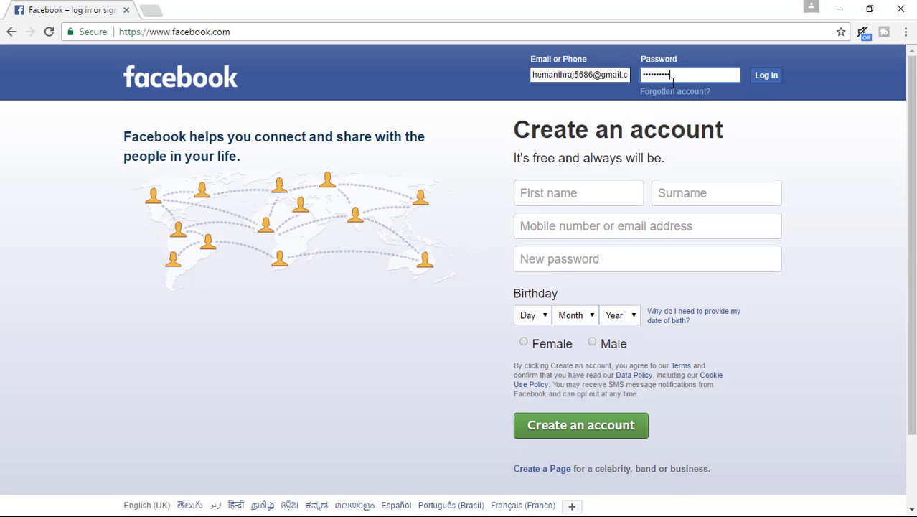
key("Return")
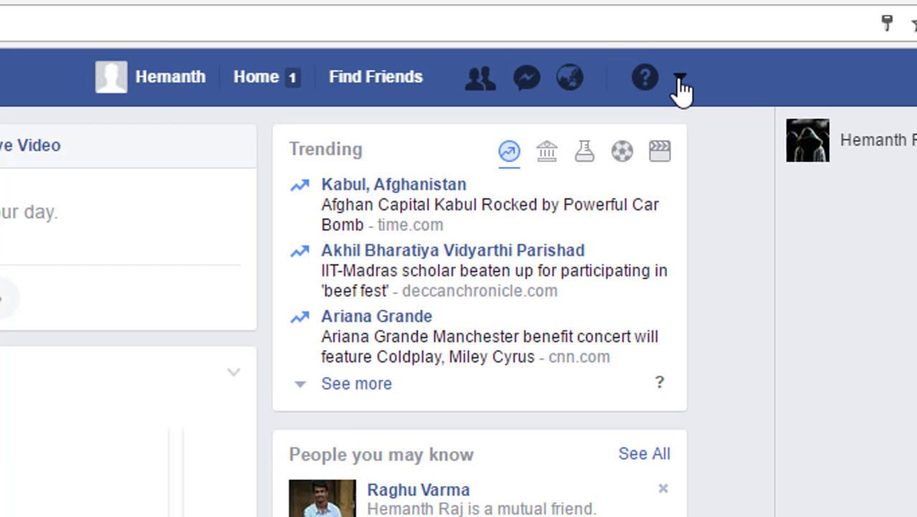
- Go from the account menu's Settings to the 'Download a copy' page of Facebook data
left_click(678, 80)
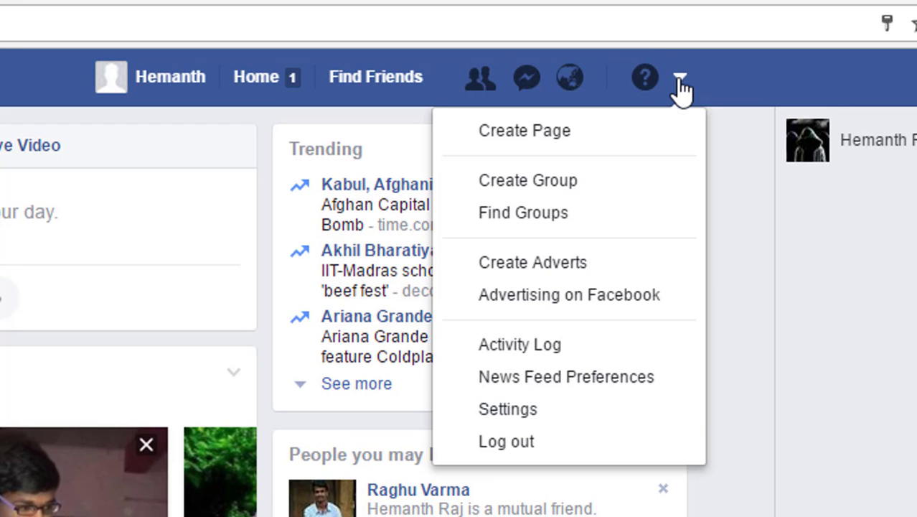
left_click(596, 422)
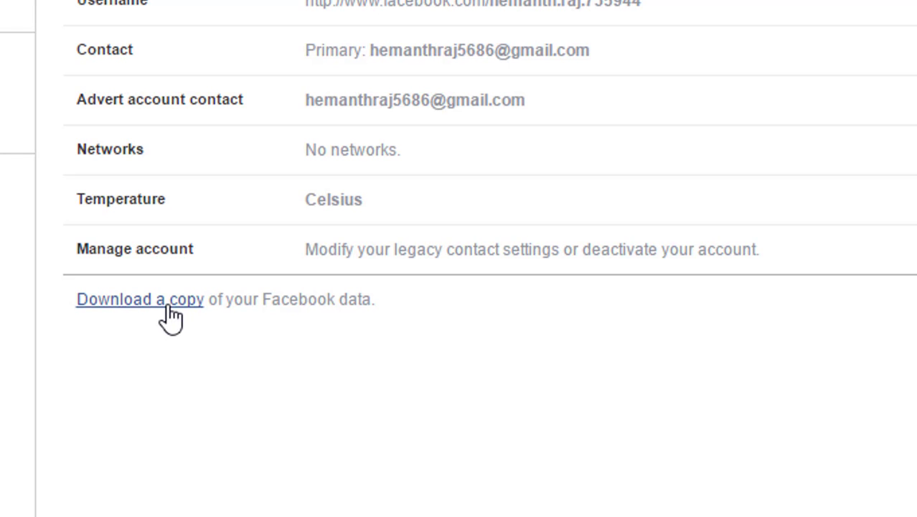
left_click(170, 307)
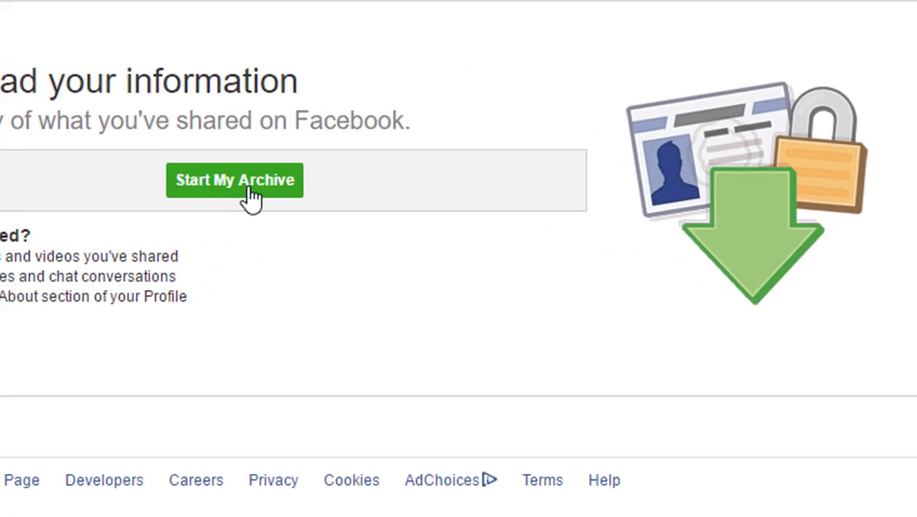
- Start and confirm the personal archive request, then acknowledge the Download Requested notice
left_click(250, 190)
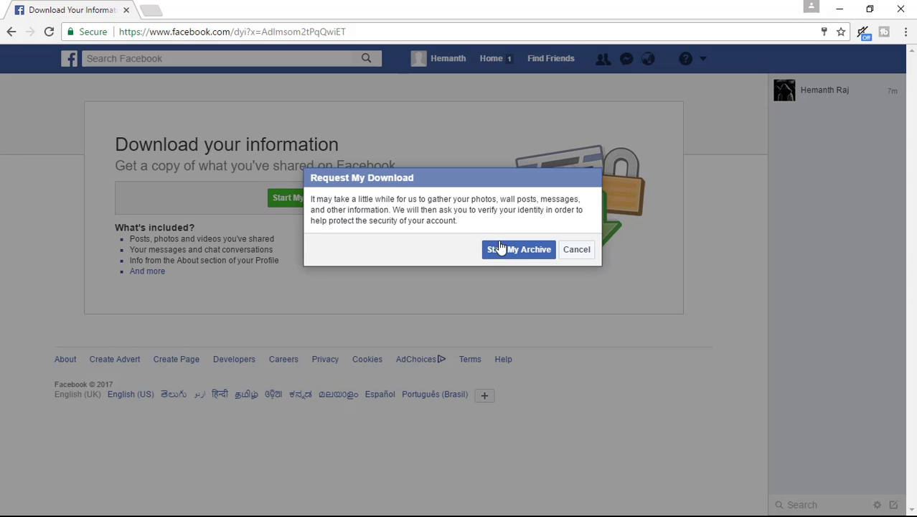
left_click(502, 248)
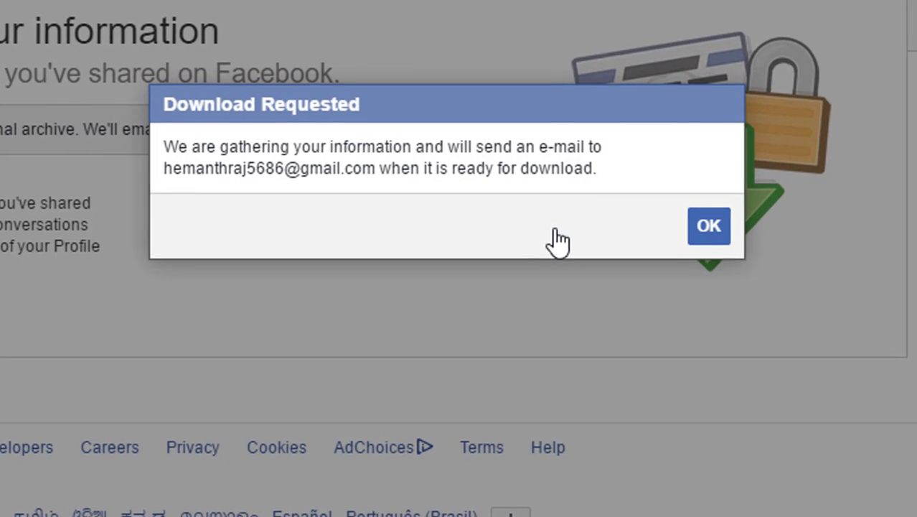
left_click(733, 231)
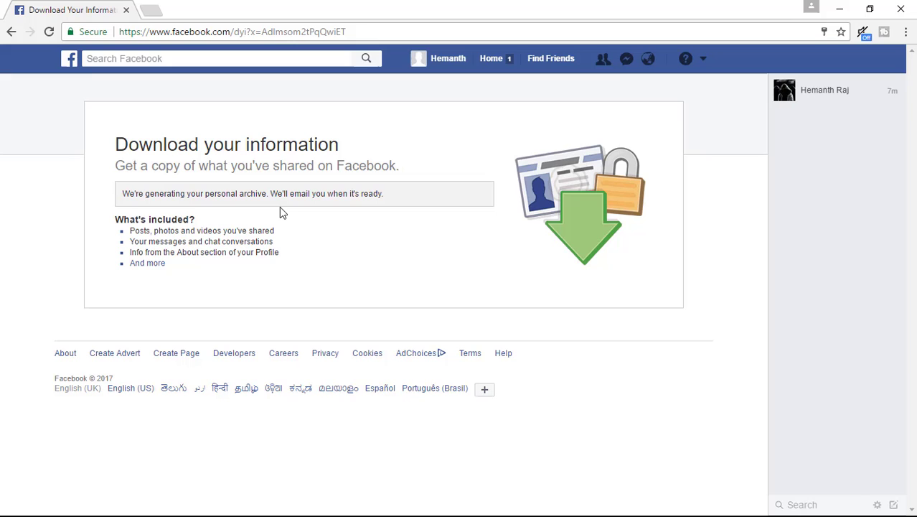
- Sign in to Gmail in a new tab with the account password, closing the duplicate Inbox tab
left_click(150, 10)
type("gm")
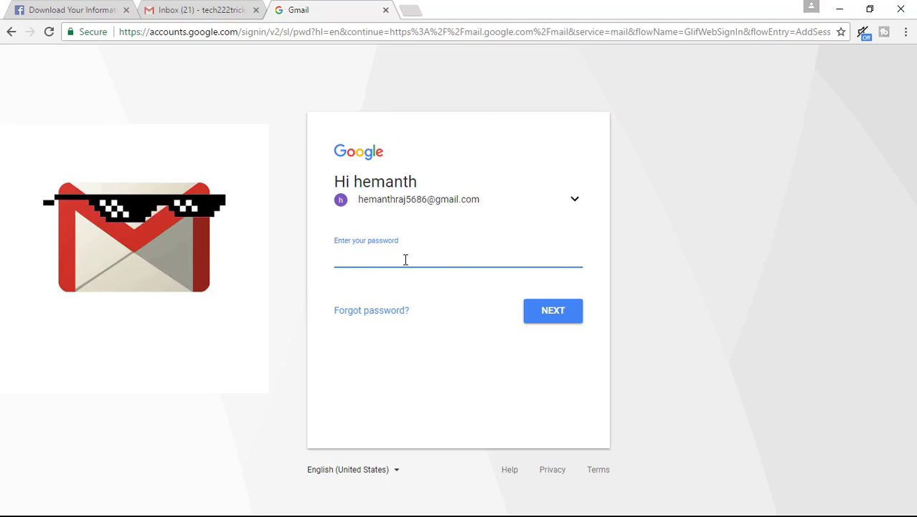
type("aab")
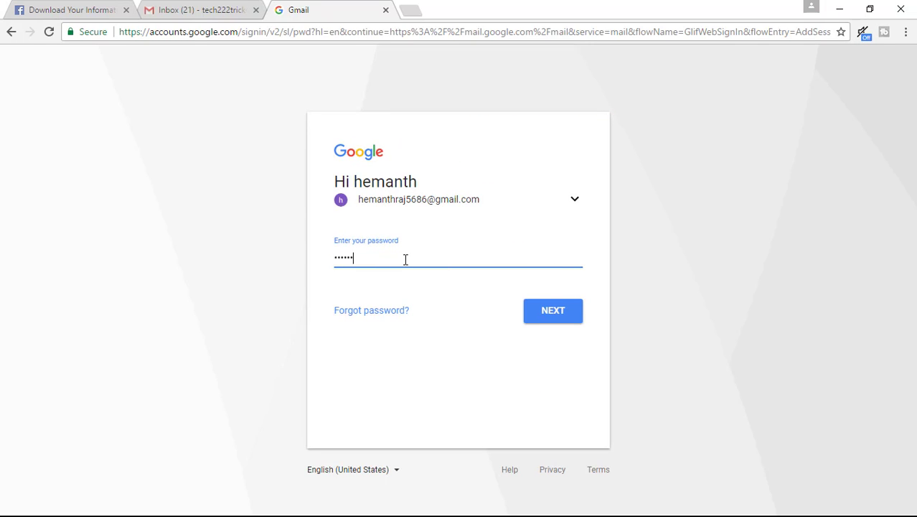
key("Return")
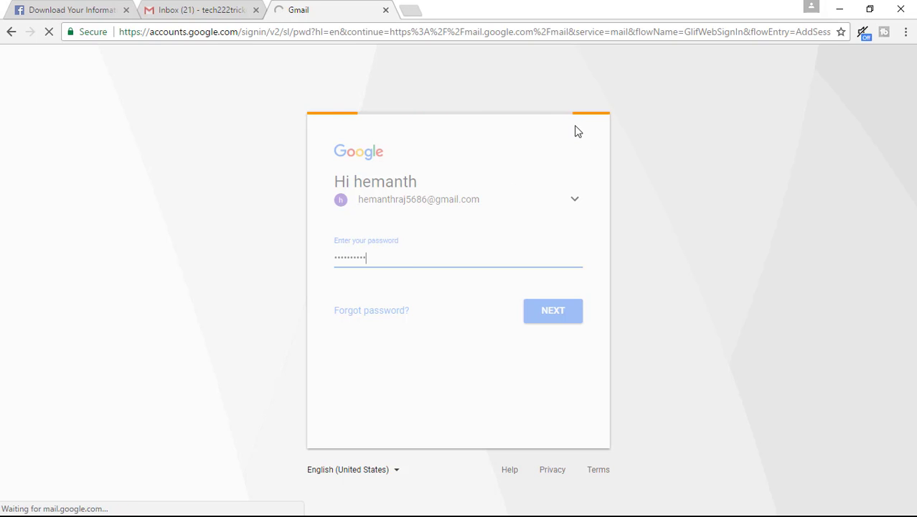
left_click(256, 10)
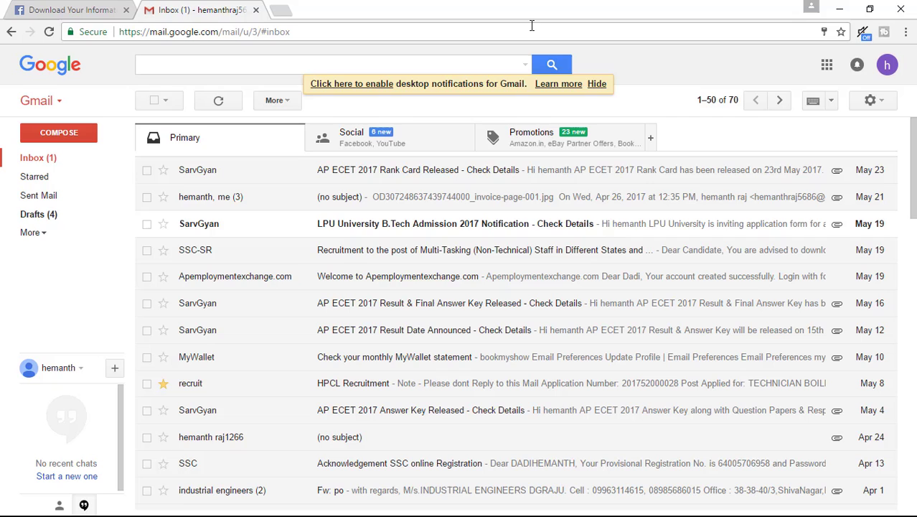
- Open the 'Your Facebook download is ready' email from the Social category and follow its link
left_click(437, 136)
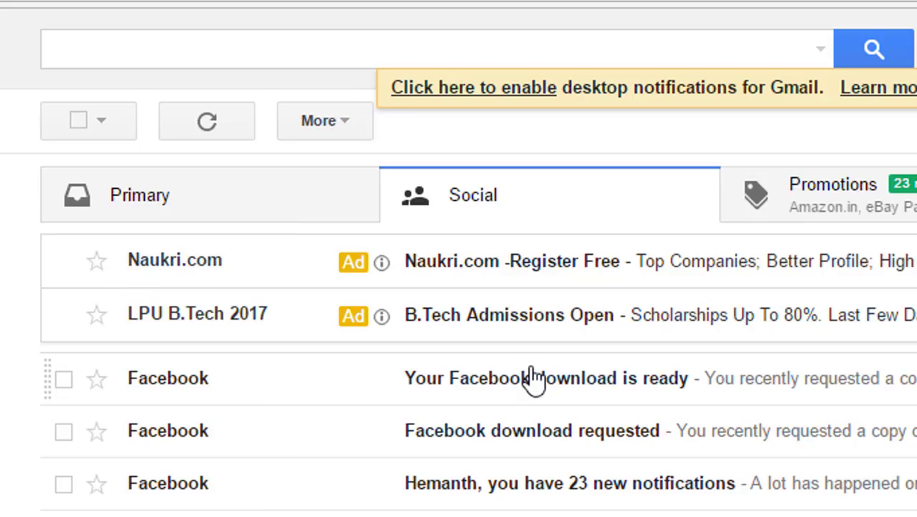
left_click(532, 378)
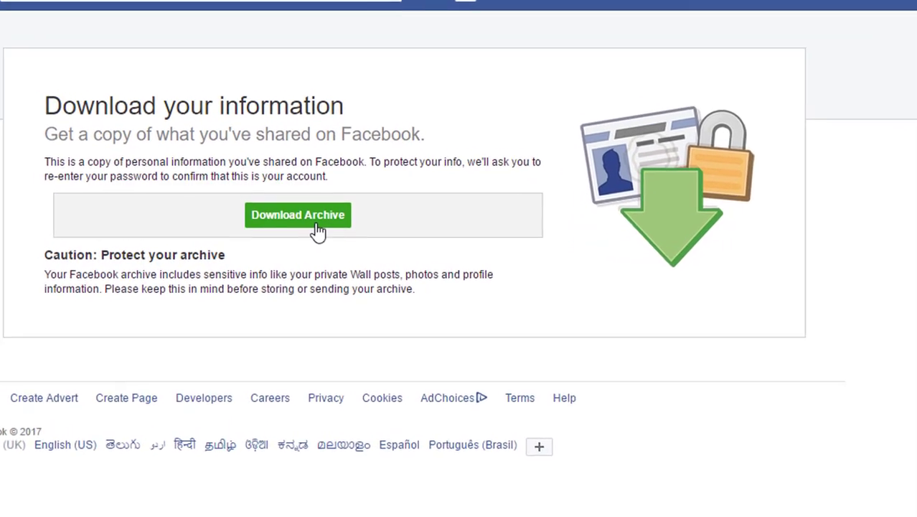
- Download the Facebook archive zip after re-entering the account password
left_click(317, 228)
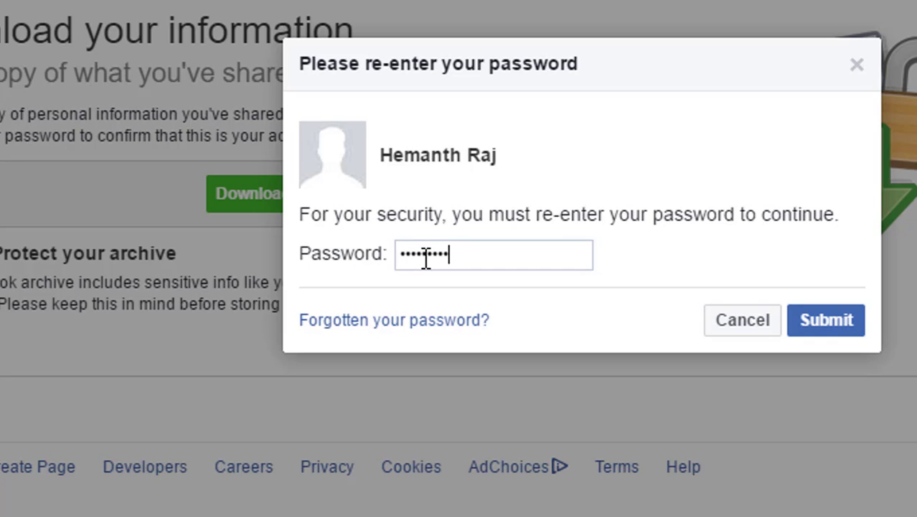
key("Return")
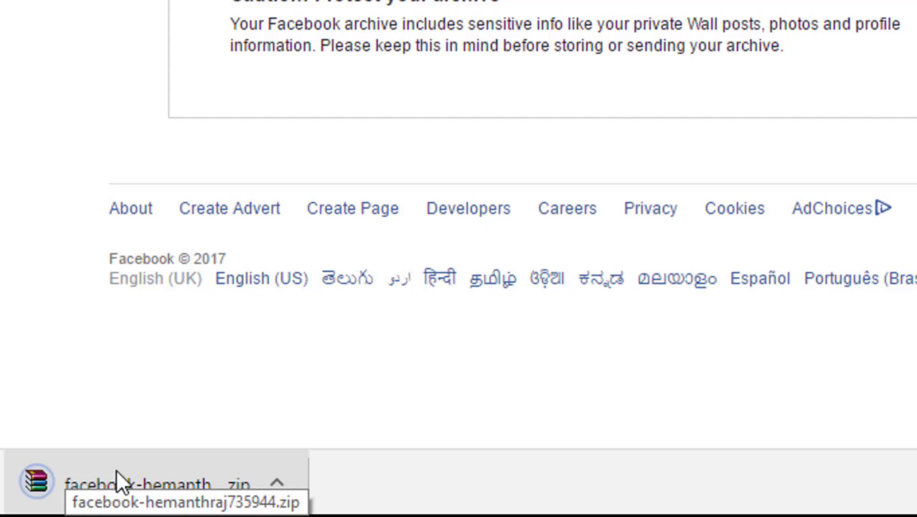
- Locate the downloaded zip in its folder and open it in WinRAR, dismissing the licence reminder
left_click(290, 483)
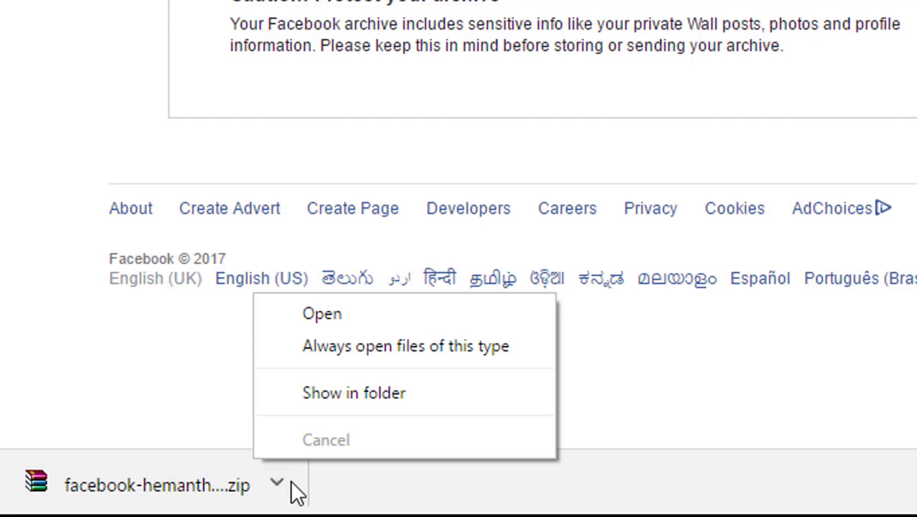
left_click(305, 391)
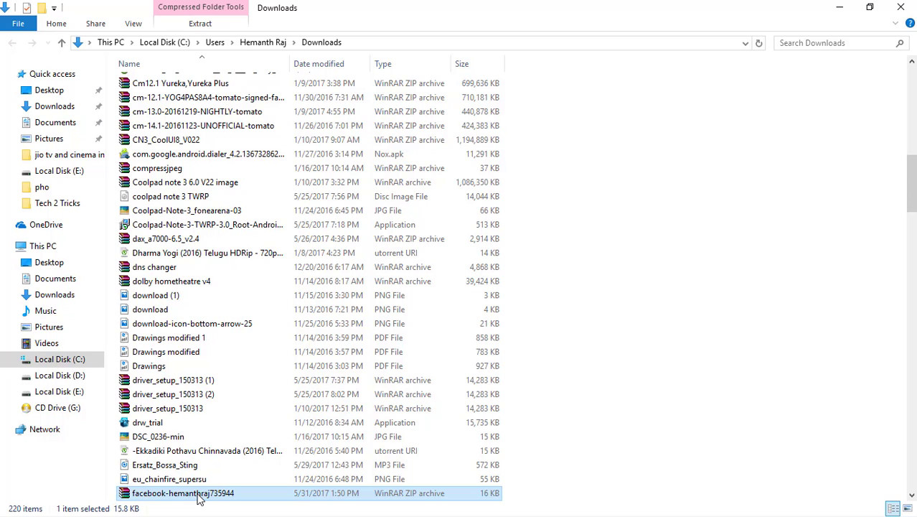
double_click(199, 495)
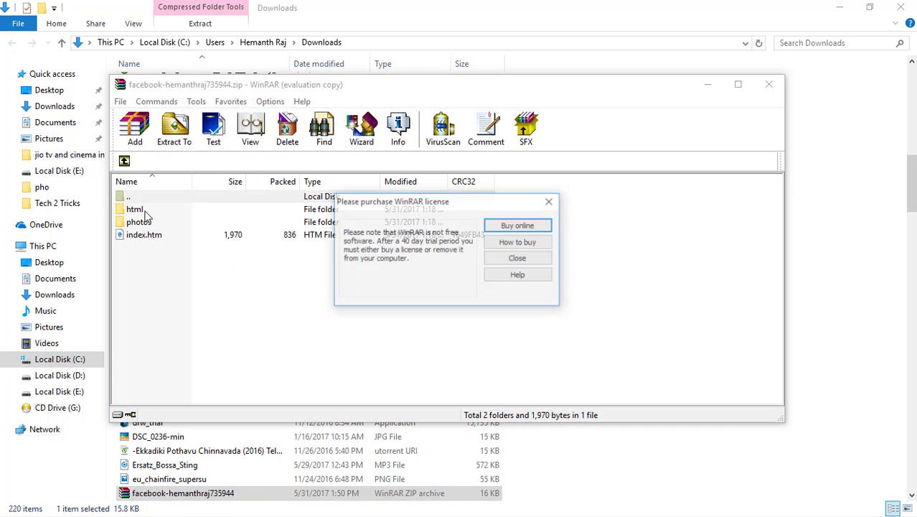
left_click(551, 199)
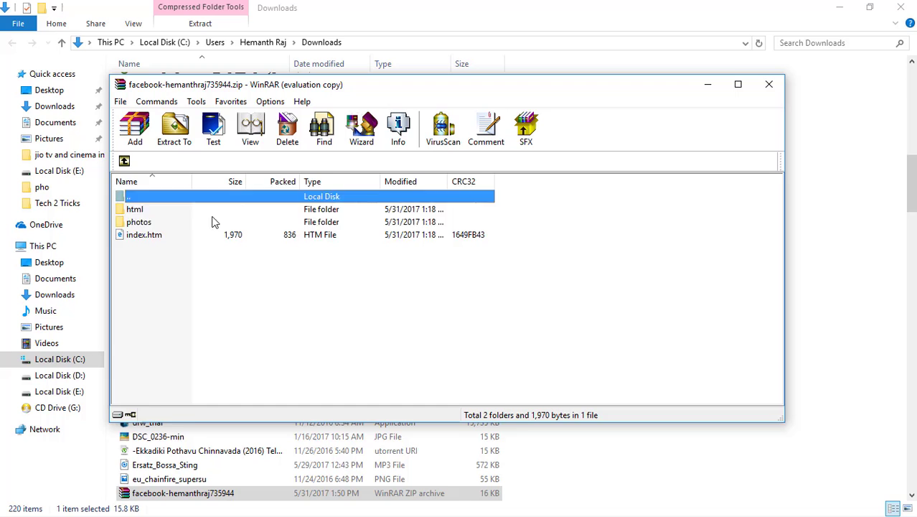
- Peek into the photos folder, then open the html folder listing 15 pages
double_click(222, 224)
left_click(126, 164)
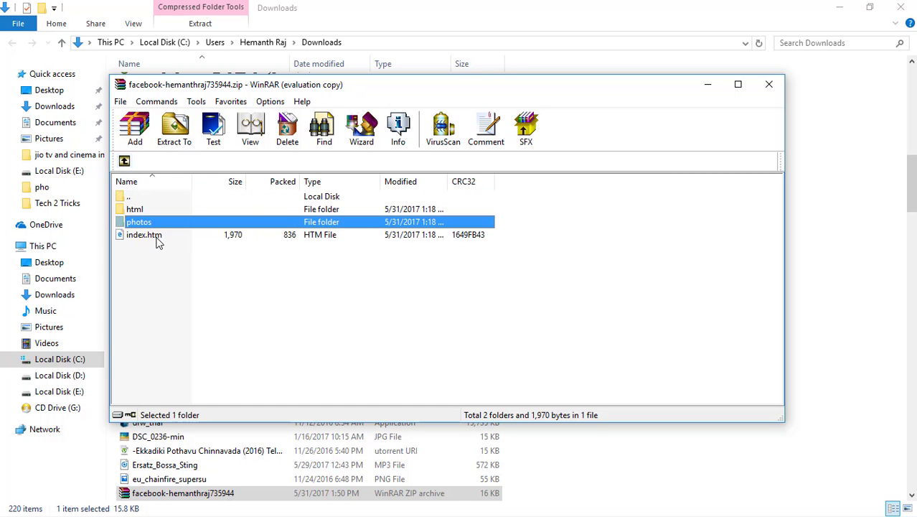
double_click(151, 209)
left_click(651, 241)
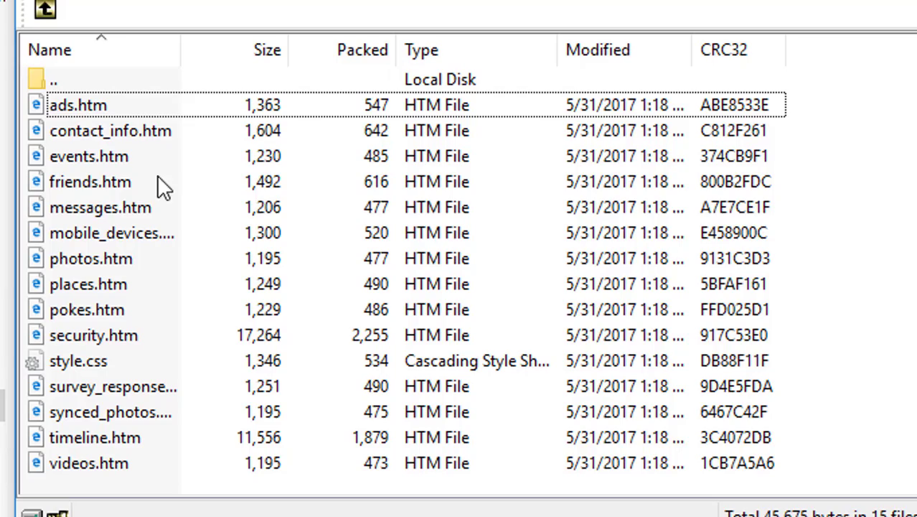
- View messages.htm in Google Chrome, then minimize Chrome to return to WinRAR
double_click(105, 208)
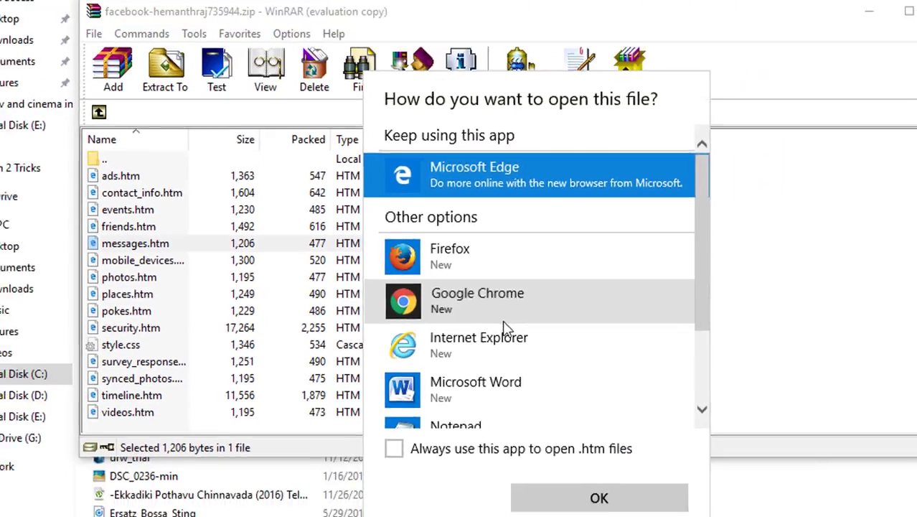
left_click(459, 300)
left_click(501, 450)
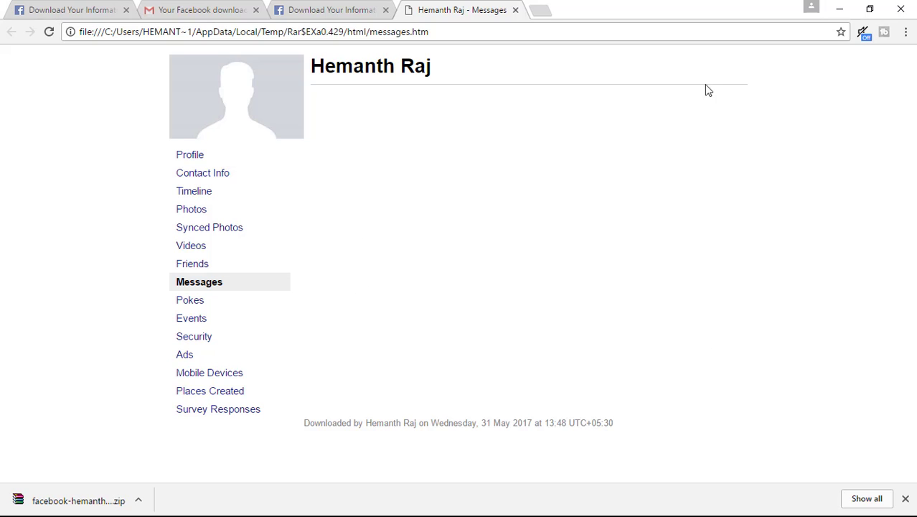
left_click(834, 8)
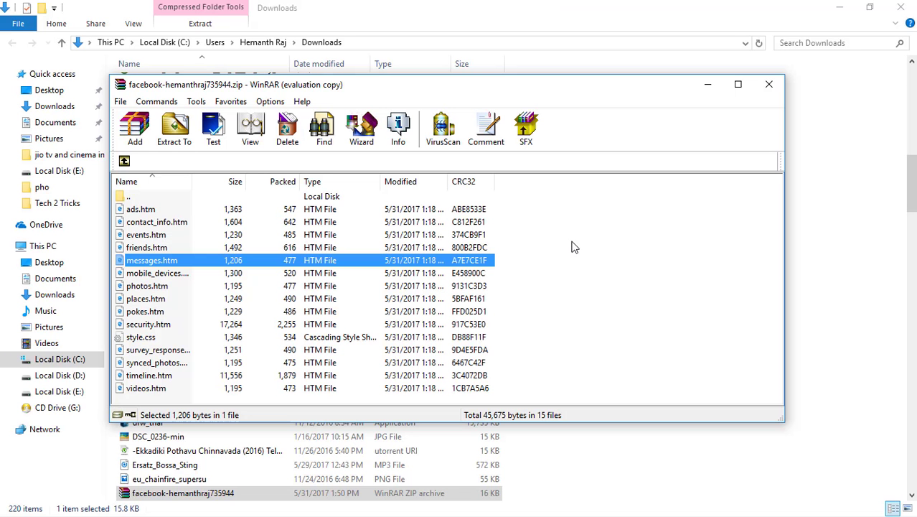